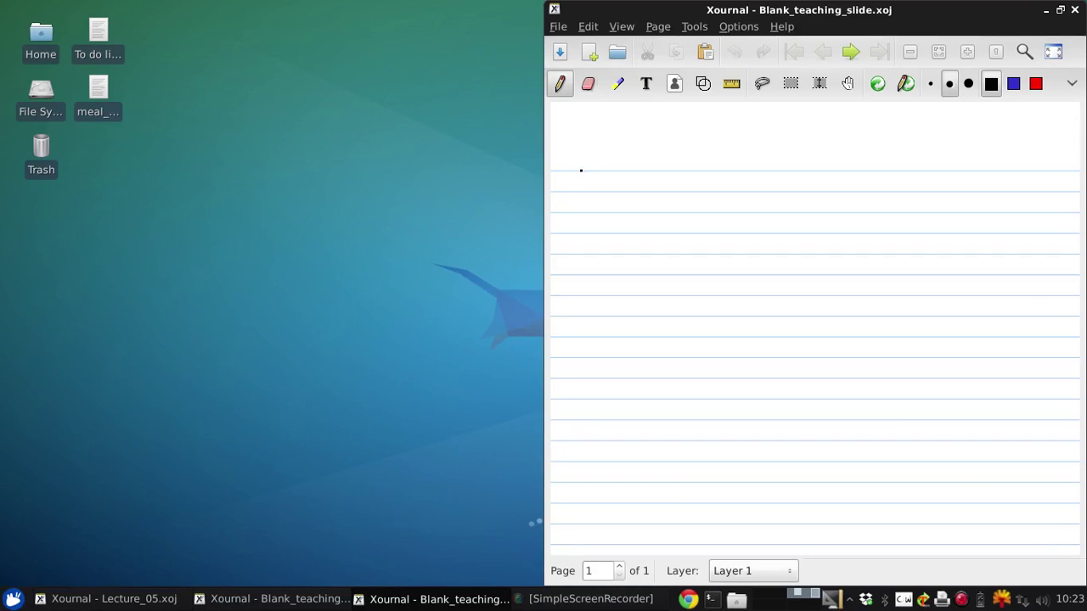
Handwrite the title 'Three-dimensional incompressible flow' at the top of the page
left_click_drag(558, 144, 586, 143)
mouse_move(580, 143)
left_mouse_down()
mouse_move(581, 172)
mouse_move(694, 170)
mouse_move(714, 156)
mouse_move(731, 170)
mouse_move(746, 158)
mouse_move(794, 160)
mouse_move(800, 169)
mouse_move(964, 161)
mouse_move(989, 172)
mouse_move(1006, 144)
mouse_move(1002, 169)
left_mouse_up()
left_click(760, 155)
left_click(935, 155)
mouse_move(1007, 156)
left_mouse_down()
mouse_move(1016, 166)
mouse_move(1038, 158)
left_mouse_up()
Underline the title with a straight ruler line and write 'Ch. 6' beneath it
left_click(731, 83)
left_click_drag(564, 184, 1050, 184)
left_click(731, 83)
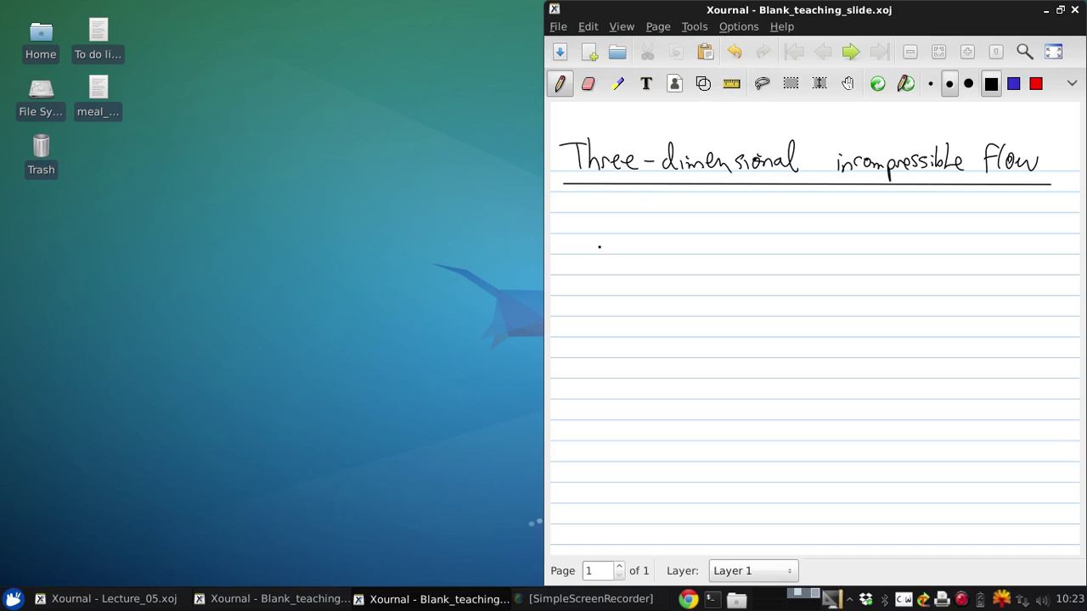
mouse_move(926, 195)
left_mouse_down()
mouse_move(924, 212)
mouse_move(951, 207)
left_mouse_up()
left_click(941, 212)
Write the note '3D in general: really hard!' below the title
left_click_drag(580, 234, 580, 252)
mouse_move(595, 238)
left_mouse_down()
mouse_move(596, 252)
mouse_move(625, 253)
left_mouse_up()
left_click(622, 246)
mouse_move(629, 252)
left_mouse_down()
mouse_move(647, 247)
mouse_move(648, 268)
left_mouse_up()
mouse_move(652, 249)
left_mouse_down()
mouse_move(706, 240)
mouse_move(763, 253)
mouse_move(779, 228)
mouse_move(799, 264)
mouse_move(842, 233)
mouse_move(852, 250)
left_mouse_up()
left_click(677, 252)
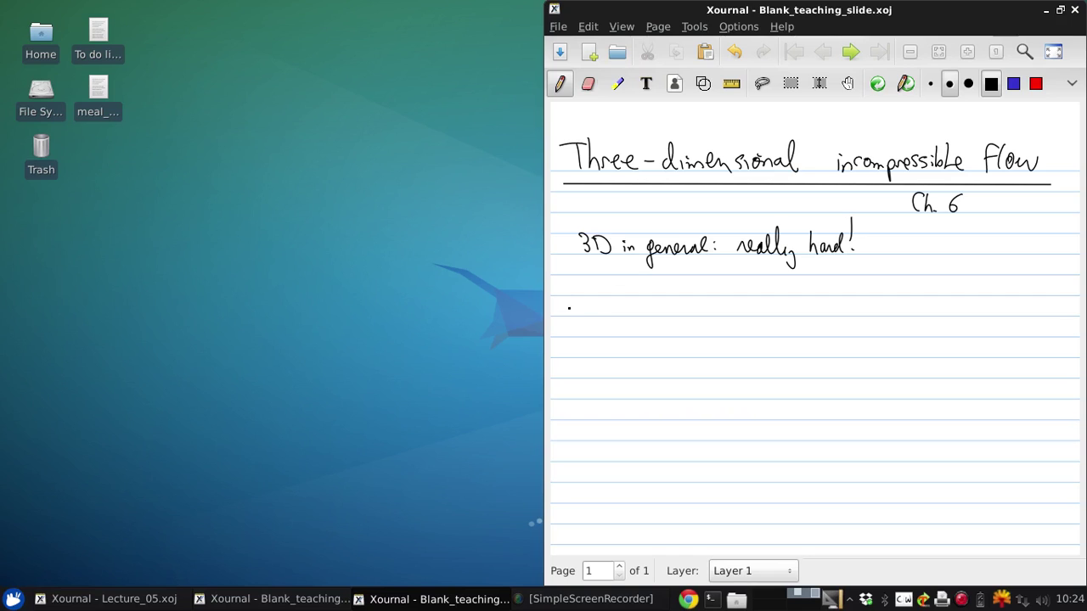
Write 'Recall: inviscid, incompressible, irrotational flow' with v = ∇φ beneath it
mouse_move(569, 310)
left_mouse_down()
mouse_move(611, 302)
mouse_move(701, 314)
mouse_move(739, 289)
mouse_move(746, 325)
mouse_move(846, 307)
mouse_move(871, 323)
mouse_move(949, 299)
mouse_move(963, 311)
mouse_move(994, 299)
mouse_move(995, 311)
mouse_move(952, 303)
mouse_move(1025, 302)
mouse_move(1060, 316)
left_mouse_up()
left_click(1010, 313)
left_click_drag(652, 346, 663, 346)
left_click_drag(647, 341, 679, 351)
mouse_move(668, 355)
left_mouse_down()
mouse_move(698, 345)
mouse_move(687, 344)
left_mouse_up()
mouse_move(710, 346)
left_mouse_down()
mouse_move(710, 365)
mouse_move(748, 369)
mouse_move(779, 344)
mouse_move(790, 350)
left_mouse_up()
Add the equations ∇²φ = 0 and V·n̂ = 0 beside v = ∇φ
mouse_move(792, 349)
left_mouse_down()
mouse_move(803, 348)
mouse_move(794, 357)
left_mouse_up()
mouse_move(798, 337)
left_mouse_down()
mouse_move(798, 367)
mouse_move(830, 342)
mouse_move(852, 365)
mouse_move(911, 345)
mouse_move(914, 332)
mouse_move(926, 358)
mouse_move(956, 348)
left_mouse_up()
left_click(918, 351)
left_click_drag(946, 353, 968, 343)
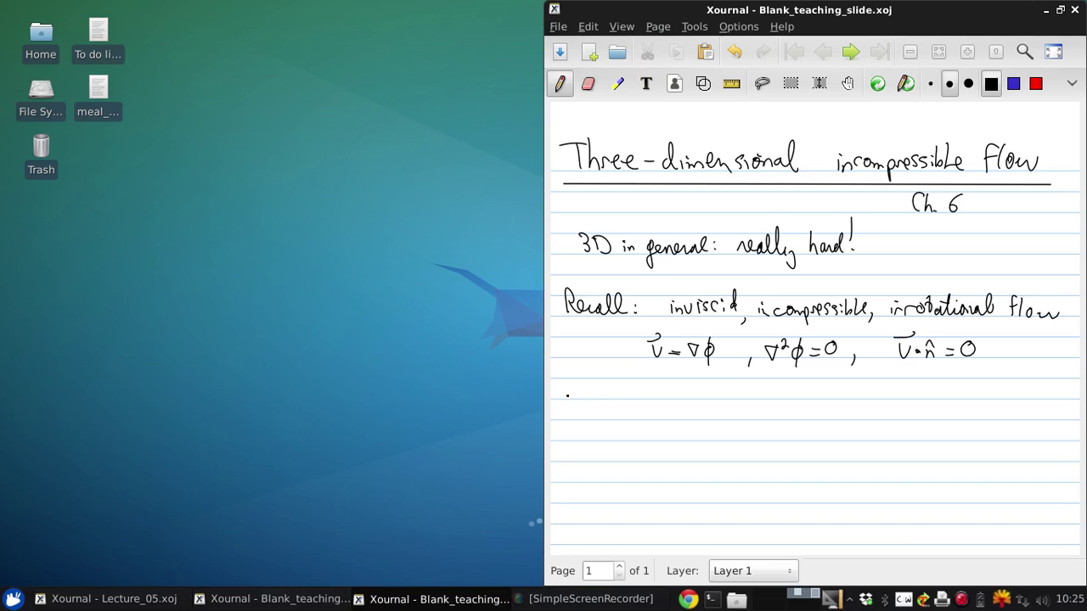
Write the heading '3D flow over sphere' on the next line
mouse_move(567, 399)
left_mouse_down()
mouse_move(568, 417)
mouse_move(582, 418)
left_mouse_up()
mouse_move(582, 396)
left_mouse_down()
mouse_move(583, 417)
mouse_move(620, 420)
mouse_move(629, 408)
left_mouse_up()
mouse_move(634, 397)
left_mouse_down()
mouse_move(633, 418)
mouse_move(643, 409)
mouse_move(739, 411)
mouse_move(775, 428)
mouse_move(822, 414)
left_mouse_up()
left_click(604, 439)
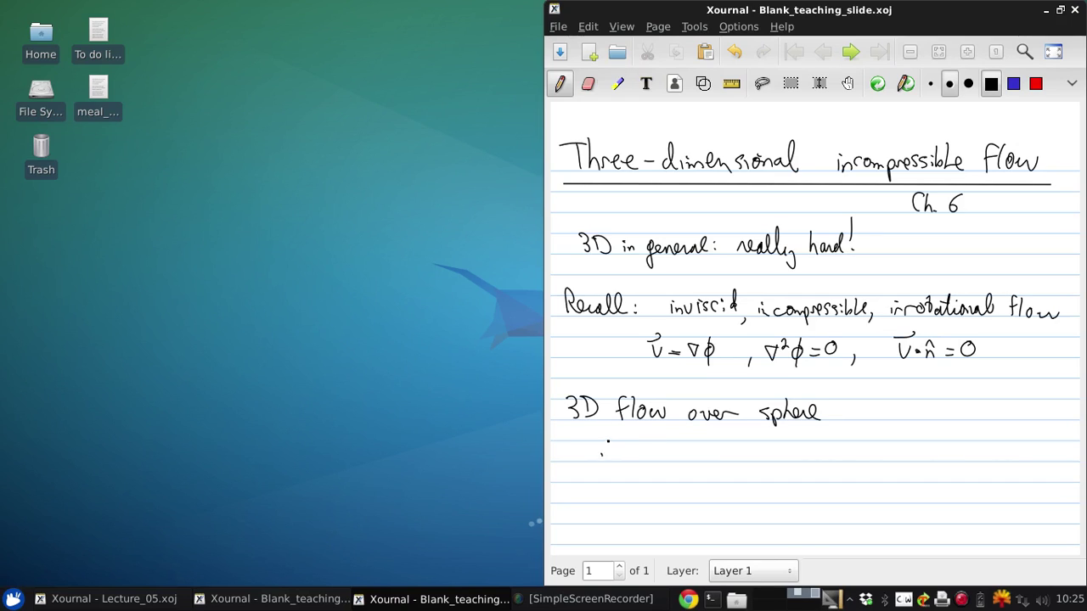
Write '2D: flow over cylinder', undoing and redoing a bad stroke in 'cylinder'
left_click_drag(609, 443, 619, 459)
mouse_move(630, 448)
left_mouse_down()
mouse_move(630, 461)
mouse_move(691, 442)
mouse_move(708, 459)
mouse_move(834, 460)
left_mouse_up()
left_click(647, 456)
mouse_move(839, 451)
left_mouse_down()
mouse_move(845, 469)
mouse_move(859, 443)
mouse_move(880, 459)
mouse_move(797, 433)
left_mouse_up()
left_click_drag(888, 457, 910, 459)
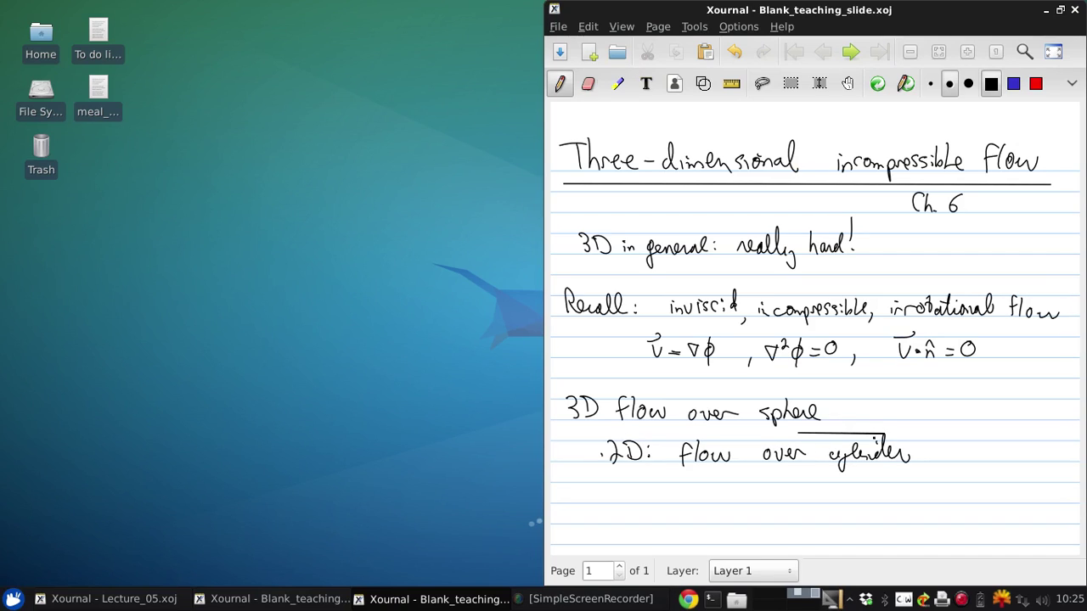
left_click(735, 52)
left_click(734, 52)
left_click(734, 51)
left_click(764, 52)
left_click(764, 52)
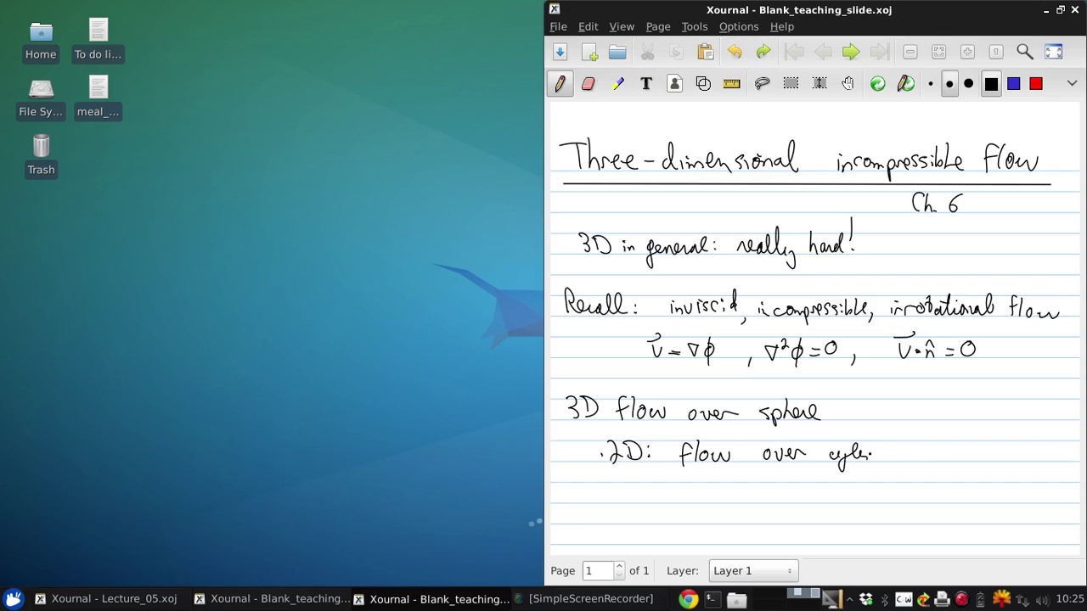
mouse_move(868, 457)
left_mouse_down()
mouse_move(876, 436)
mouse_move(885, 450)
left_mouse_up()
left_click_drag(887, 458, 897, 452)
Write 'uniform flow' on the next line, redrawing a badly formed f
left_click(625, 480)
left_click_drag(617, 496, 630, 498)
left_click_drag(632, 506, 643, 506)
left_click_drag(646, 500, 646, 506)
left_click_drag(659, 431, 655, 508)
mouse_move(649, 496)
left_mouse_down()
mouse_move(662, 494)
mouse_move(657, 508)
left_mouse_up()
left_click(733, 52)
left_click(734, 52)
left_click_drag(649, 497, 683, 499)
left_click_drag(684, 510, 728, 509)
left_click(732, 503)
left_click_drag(723, 500, 742, 510)
left_click_drag(751, 499, 806, 513)
Complete '(uniform flow) + (doublet)' with brackets, then dock the notes beside the blank page
mouse_move(800, 505)
left_mouse_down()
mouse_move(861, 509)
mouse_move(866, 498)
left_mouse_up()
left_click_drag(874, 501, 884, 503)
left_click_drag(890, 487, 900, 510)
left_click_drag(903, 502, 914, 508)
left_click_drag(920, 480, 922, 508)
left_click_drag(916, 492, 926, 491)
left_click_drag(839, 481, 837, 516)
left_click_drag(926, 472, 923, 519)
left_click_drag(773, 481, 774, 515)
left_click_drag(619, 478, 613, 518)
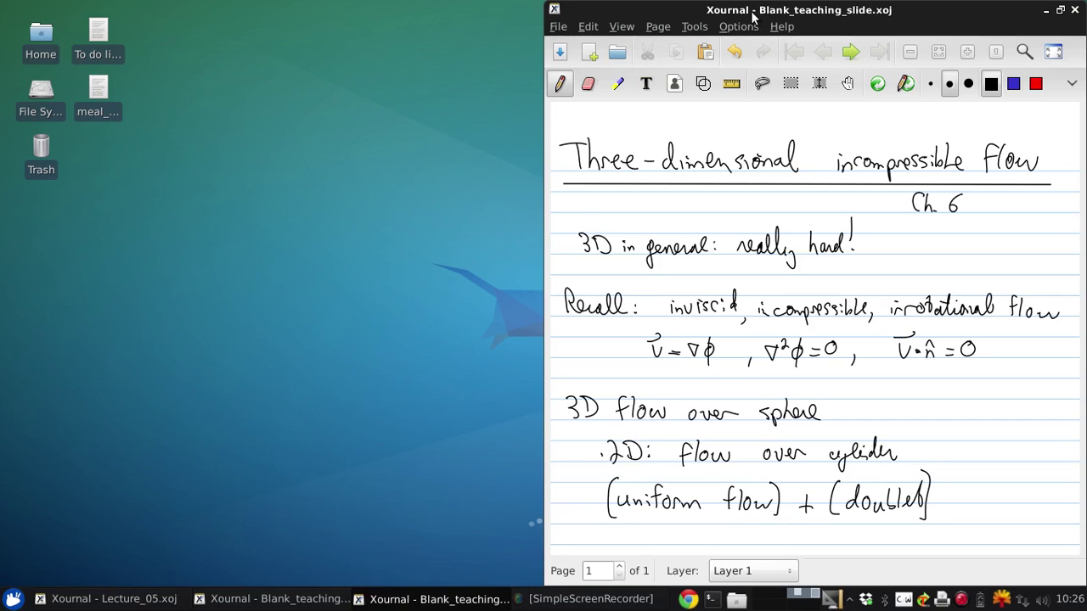
left_click_drag(747, 10, 2, 203)
left_click(595, 43)
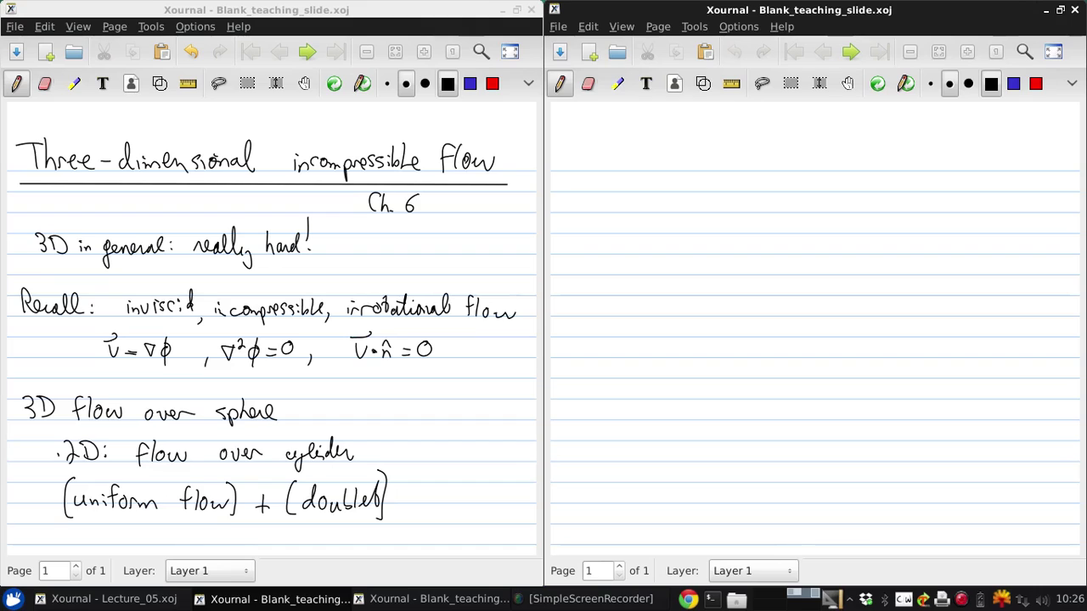
Write '3D point source:' at the top of the new page
left_click_drag(571, 174, 575, 191)
mouse_move(587, 175)
left_mouse_down()
mouse_move(589, 192)
mouse_move(641, 184)
mouse_move(670, 194)
left_mouse_up()
left_click_drag(663, 183, 692, 192)
left_click_drag(704, 183, 735, 190)
left_click_drag(739, 187, 744, 189)
left_click_drag(752, 188, 752, 189)
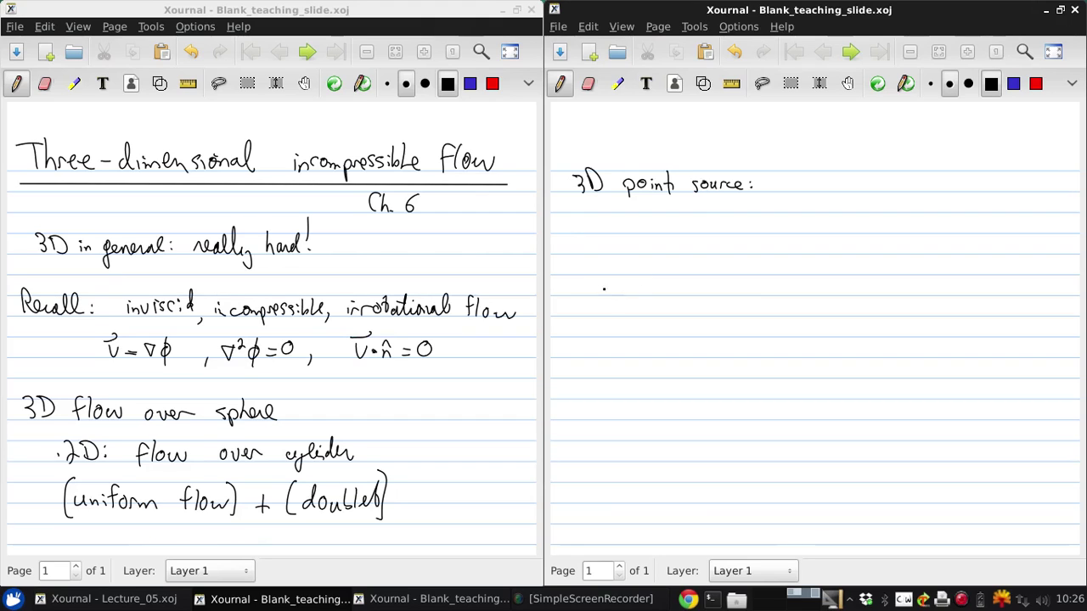
Sketch dashed z, y and x axes with labels and a source dot at the origin
mouse_move(600, 227)
left_mouse_down()
mouse_move(605, 218)
mouse_move(612, 227)
left_mouse_up()
left_click_drag(606, 304, 613, 308)
left_click_drag(630, 304, 654, 301)
left_click_drag(659, 301, 668, 301)
left_click_drag(674, 301, 688, 300)
left_click_drag(703, 300, 735, 316)
left_click_drag(591, 333, 586, 342)
left_click_drag(583, 348, 580, 355)
left_click_drag(575, 363, 575, 392)
left_click_drag(576, 383, 568, 392)
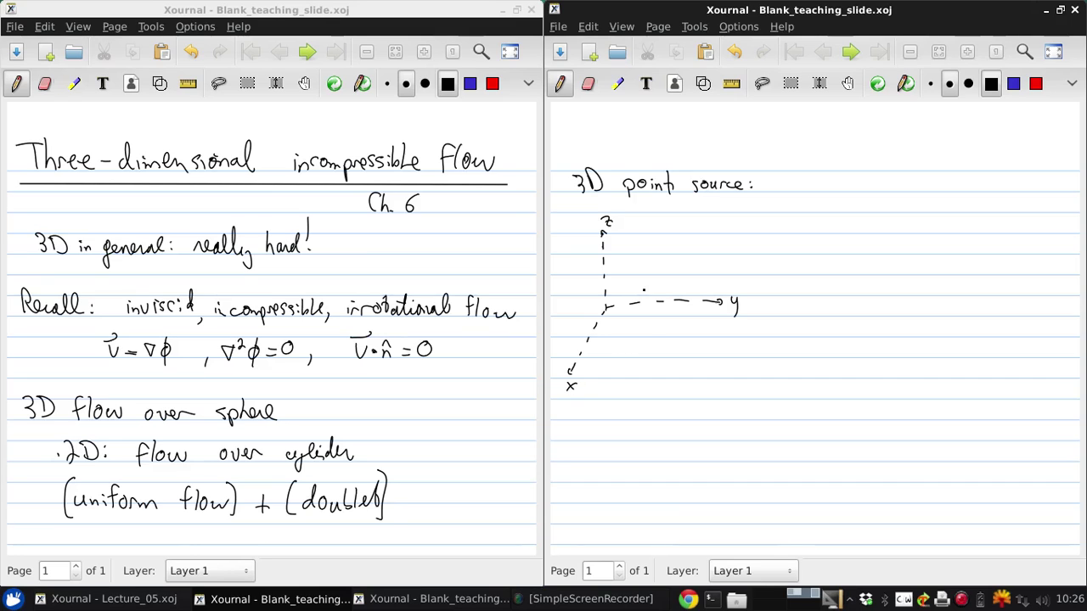
mouse_move(606, 307)
left_mouse_down()
mouse_move(645, 303)
mouse_move(568, 313)
mouse_move(576, 319)
mouse_move(603, 270)
mouse_move(611, 344)
mouse_move(614, 334)
mouse_move(593, 342)
left_mouse_up()
Draw radiating arrows, dashed projection lines and a radius line labelled r to a point
mouse_move(591, 329)
left_mouse_down()
mouse_move(598, 339)
mouse_move(627, 289)
left_mouse_up()
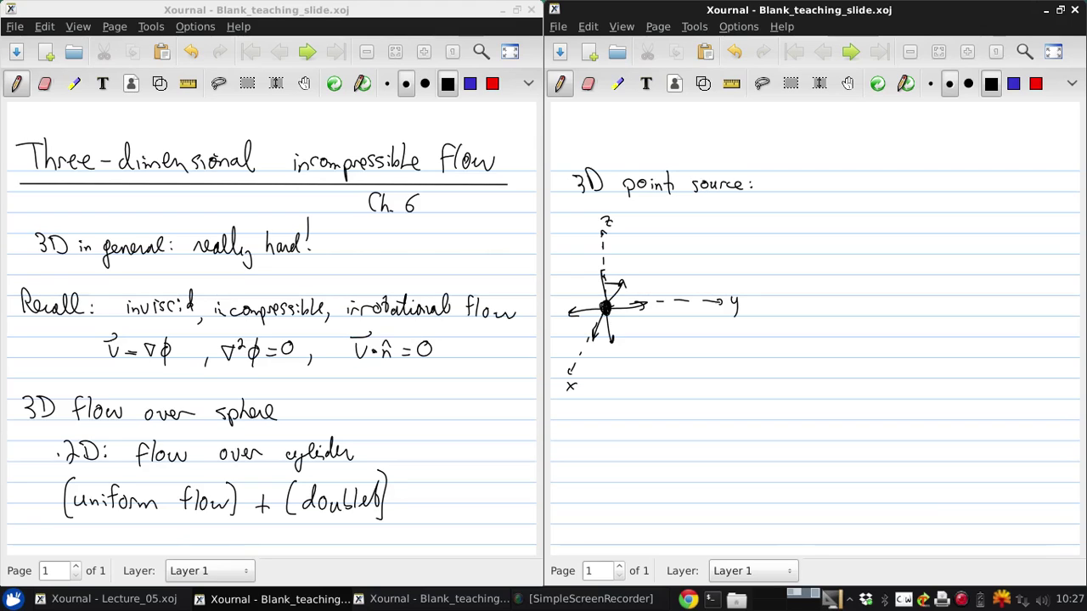
left_click_drag(620, 311, 652, 347)
left_click_drag(662, 355, 685, 379)
left_click(677, 307)
mouse_move(679, 321)
left_mouse_down()
mouse_move(681, 345)
mouse_move(677, 257)
left_mouse_up()
left_click_drag(608, 307, 676, 257)
left_click(675, 257)
left_click_drag(648, 270, 655, 262)
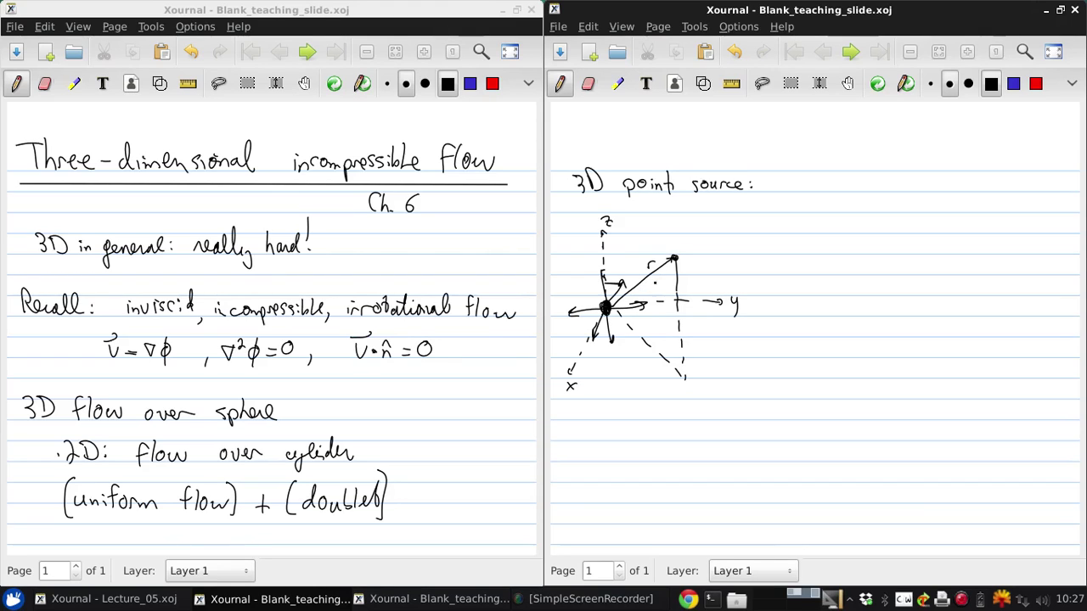
Draw arcs labelled Φ and Θ, removing a stray stroke, and begin writing φ =
mouse_move(577, 363)
left_mouse_down()
mouse_move(620, 367)
mouse_move(649, 348)
mouse_move(632, 393)
left_mouse_up()
left_click(621, 380)
mouse_move(626, 371)
left_mouse_down()
mouse_move(638, 370)
mouse_move(638, 391)
left_mouse_up()
mouse_move(610, 254)
left_mouse_down()
mouse_move(657, 246)
mouse_move(616, 235)
mouse_move(672, 259)
mouse_move(666, 224)
left_mouse_up()
left_click(734, 52)
left_click_drag(661, 232, 670, 231)
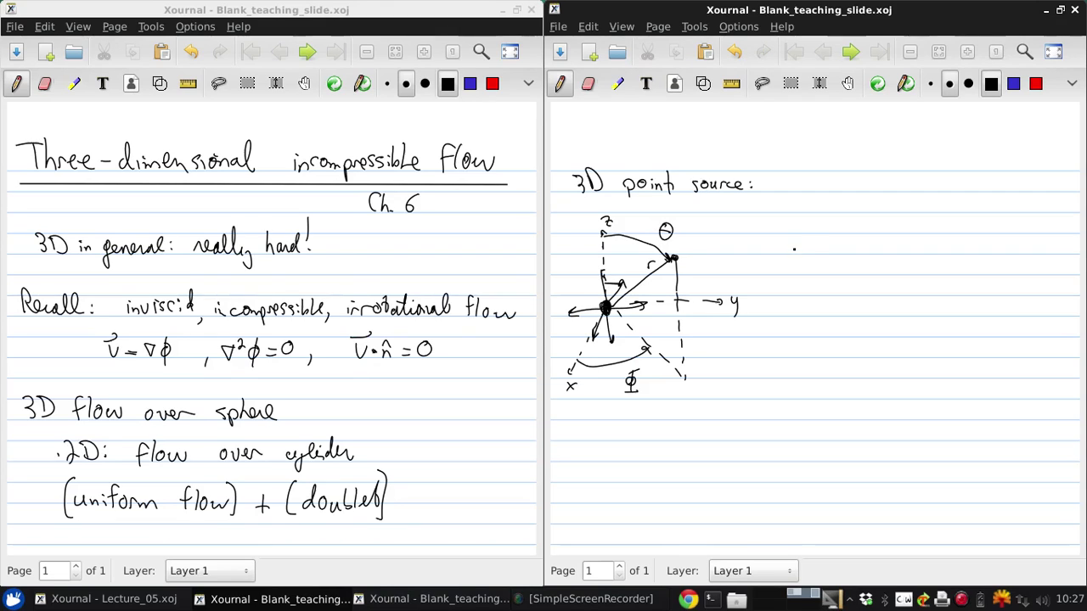
left_click_drag(800, 242, 803, 266)
mouse_move(817, 254)
left_mouse_down()
mouse_move(854, 246)
mouse_move(890, 263)
mouse_move(877, 278)
left_mouse_up()
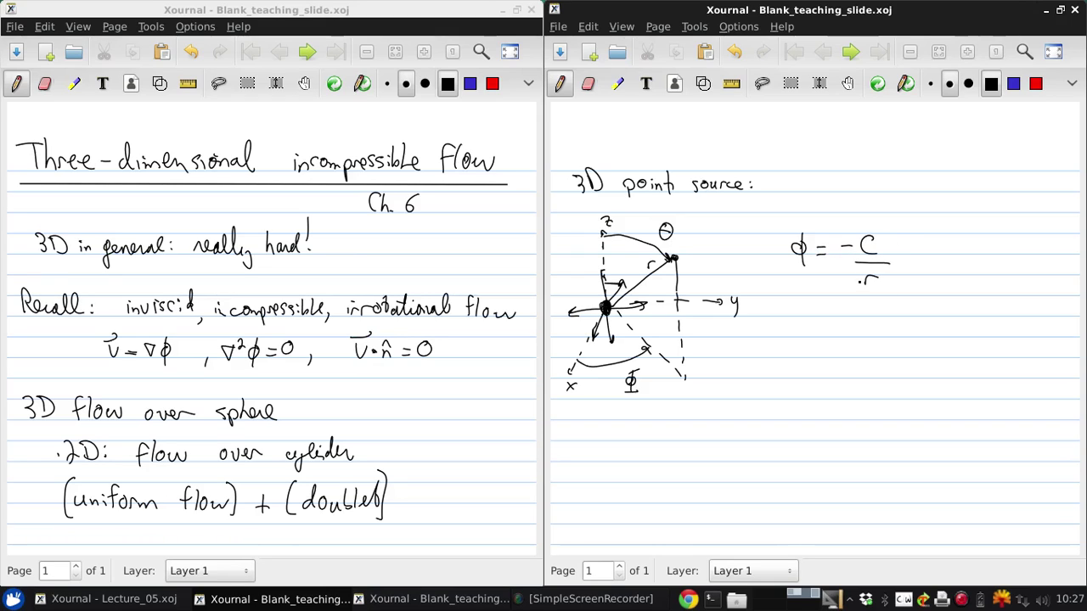
Write the velocity V = ∇φ = C/r² below the potential
mouse_move(787, 319)
left_mouse_down()
mouse_move(799, 319)
mouse_move(797, 305)
mouse_move(823, 335)
left_mouse_up()
left_click_drag(811, 328, 850, 320)
left_click_drag(860, 324, 857, 338)
mouse_move(871, 337)
left_mouse_down()
mouse_move(885, 329)
mouse_move(937, 344)
left_mouse_up()
mouse_move(914, 364)
left_mouse_down()
mouse_move(969, 336)
mouse_move(957, 320)
left_mouse_up()
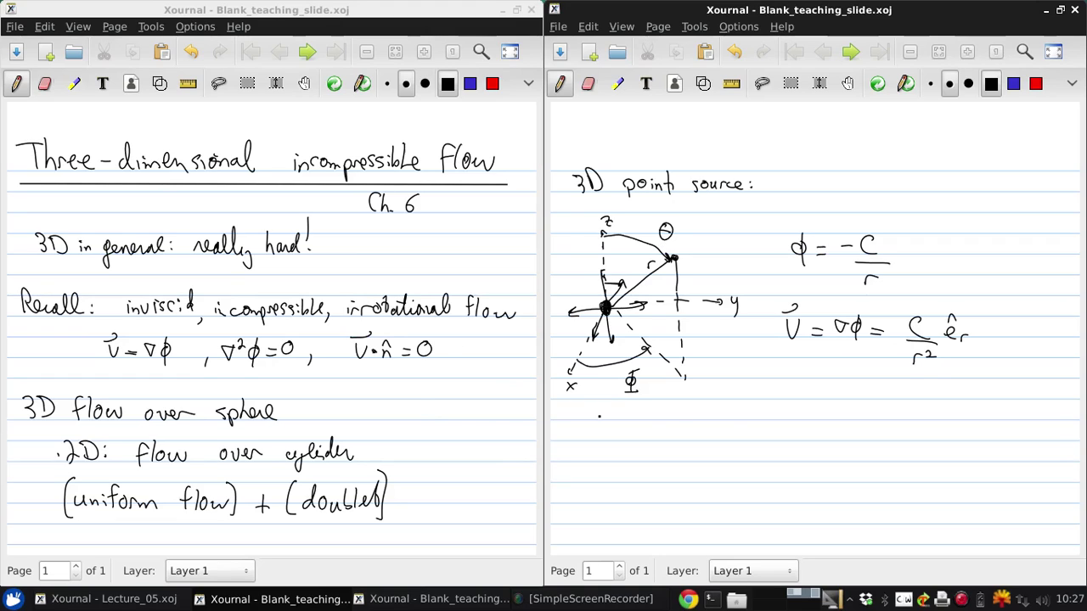
Write 'λ = strength ≡ volume flow rate' beneath the velocity formula
left_click(709, 415)
left_click_drag(696, 403, 728, 408)
left_click_drag(718, 415, 759, 419)
mouse_move(754, 410)
left_mouse_down()
mouse_move(795, 415)
mouse_move(791, 431)
left_mouse_up()
left_click_drag(799, 396, 801, 418)
mouse_move(794, 405)
left_mouse_down()
mouse_move(805, 404)
mouse_move(815, 423)
mouse_move(853, 417)
left_mouse_up()
left_click_drag(842, 411, 856, 406)
mouse_move(867, 410)
left_mouse_down()
mouse_move(871, 418)
mouse_move(876, 409)
left_mouse_up()
left_click_drag(887, 411, 1029, 416)
left_click(1039, 418)
left_click_drag(1031, 400, 1041, 419)
left_click_drag(1019, 405, 1038, 404)
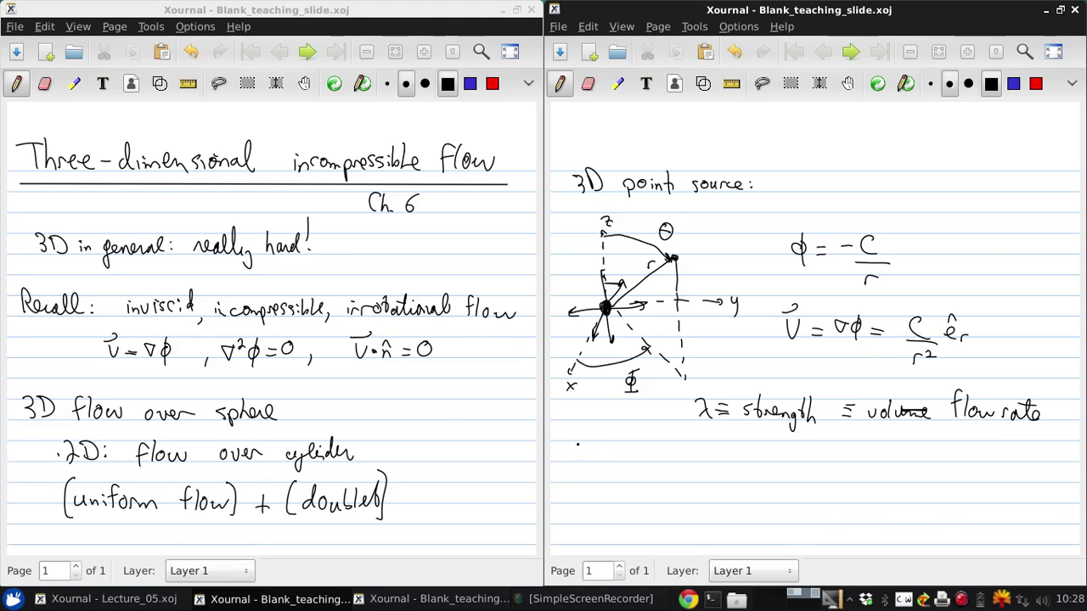
Write λ = 4πC on the next line, removing a stray long bar
left_click_drag(577, 440, 591, 460)
mouse_move(580, 460)
left_mouse_down()
mouse_move(644, 441)
mouse_move(643, 462)
left_mouse_up()
left_click_drag(654, 452, 659, 462)
left_click_drag(648, 450, 904, 449)
left_click(734, 52)
left_click_drag(645, 451, 684, 464)
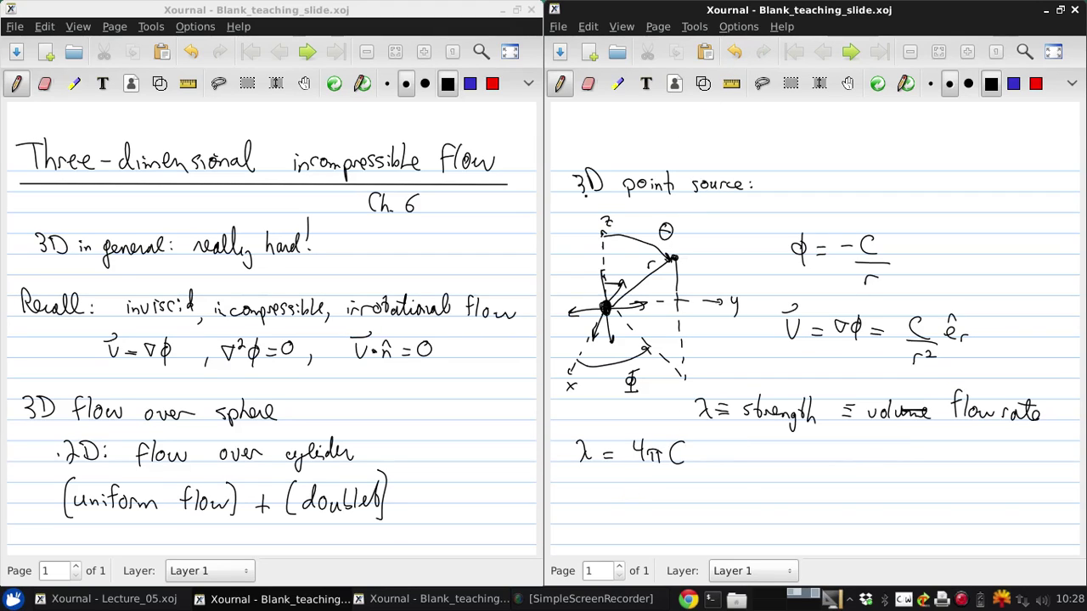
Continue with ⇒ Vr = λ/(4πr²) after λ = 4πC
left_click_drag(709, 460, 728, 461)
mouse_move(712, 452)
left_mouse_down()
mouse_move(732, 451)
mouse_move(728, 466)
mouse_move(772, 441)
left_mouse_up()
mouse_move(777, 466)
left_mouse_down()
mouse_move(782, 454)
mouse_move(893, 466)
left_mouse_up()
left_click_drag(826, 479, 836, 494)
left_click_drag(833, 480, 841, 503)
mouse_move(848, 491)
left_mouse_down()
mouse_move(849, 503)
mouse_move(858, 488)
left_mouse_up()
mouse_move(856, 492)
left_mouse_down()
mouse_move(882, 488)
mouse_move(920, 450)
left_mouse_up()
Finish with ⇒ φ = −λ/(4πr), retracing the λ
mouse_move(917, 448)
left_mouse_down()
mouse_move(921, 464)
mouse_move(948, 450)
mouse_move(950, 472)
mouse_move(971, 453)
left_mouse_up()
left_click(963, 458)
mouse_move(959, 461)
left_mouse_down()
mouse_move(999, 451)
mouse_move(1025, 461)
left_mouse_up()
mouse_move(1016, 450)
left_mouse_down()
mouse_move(1009, 465)
mouse_move(1057, 467)
mouse_move(981, 468)
mouse_move(989, 494)
left_mouse_up()
left_click_drag(1001, 483, 999, 496)
mouse_move(1008, 484)
left_mouse_down()
mouse_move(1010, 496)
mouse_move(1015, 481)
left_mouse_up()
left_click_drag(1019, 496, 1037, 482)
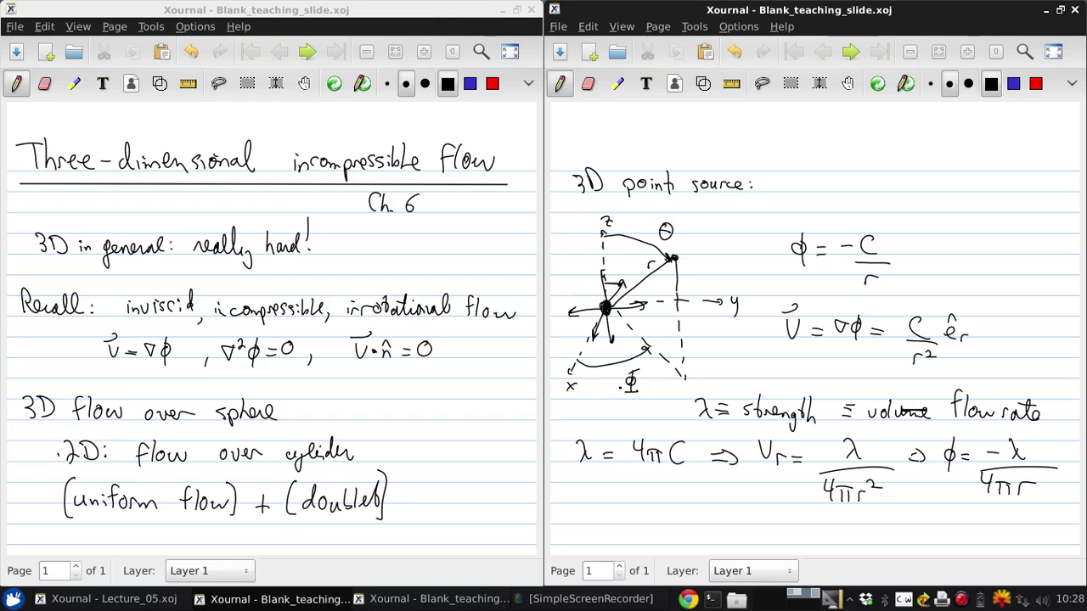
left_click_drag(1006, 438, 1026, 461)
Tile the two notes windows side by side and add a blank page 2
double_click(621, 9)
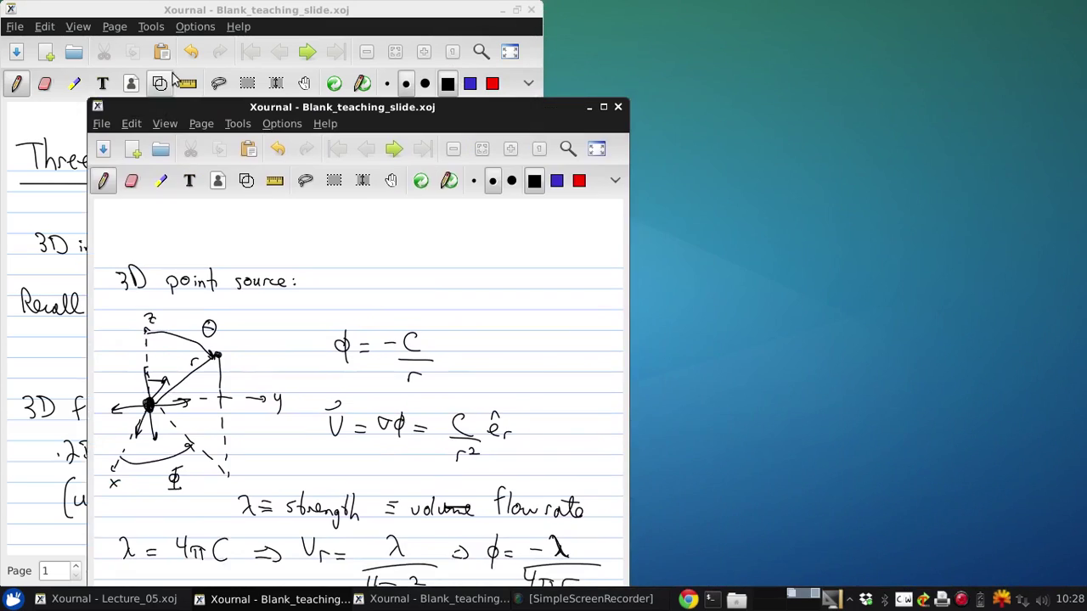
left_click_drag(218, 8, 1085, 165)
key("Page_Down")
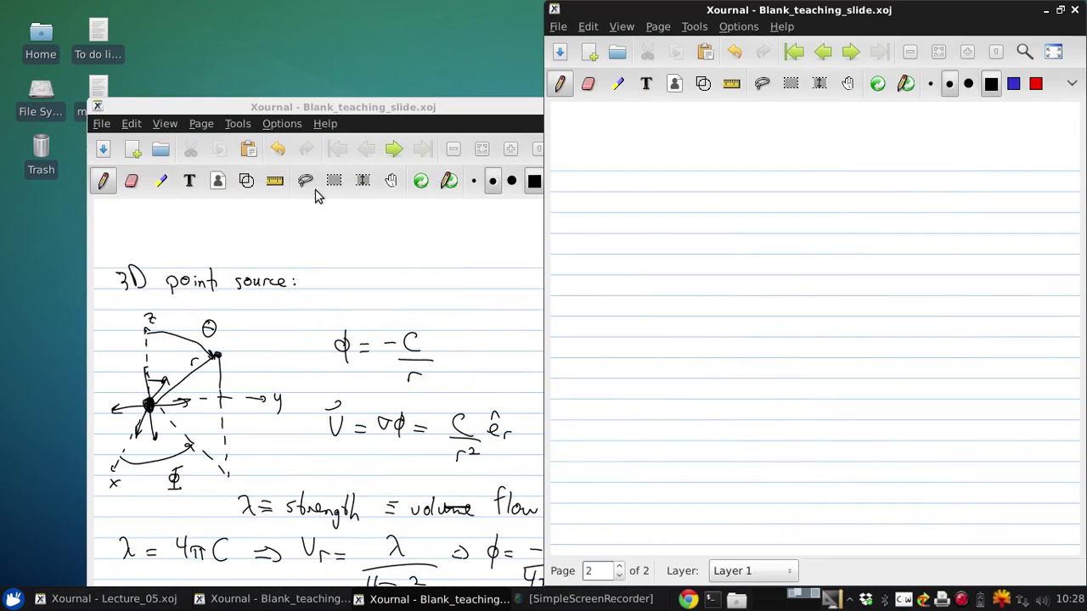
left_click_drag(304, 110, 2, 187)
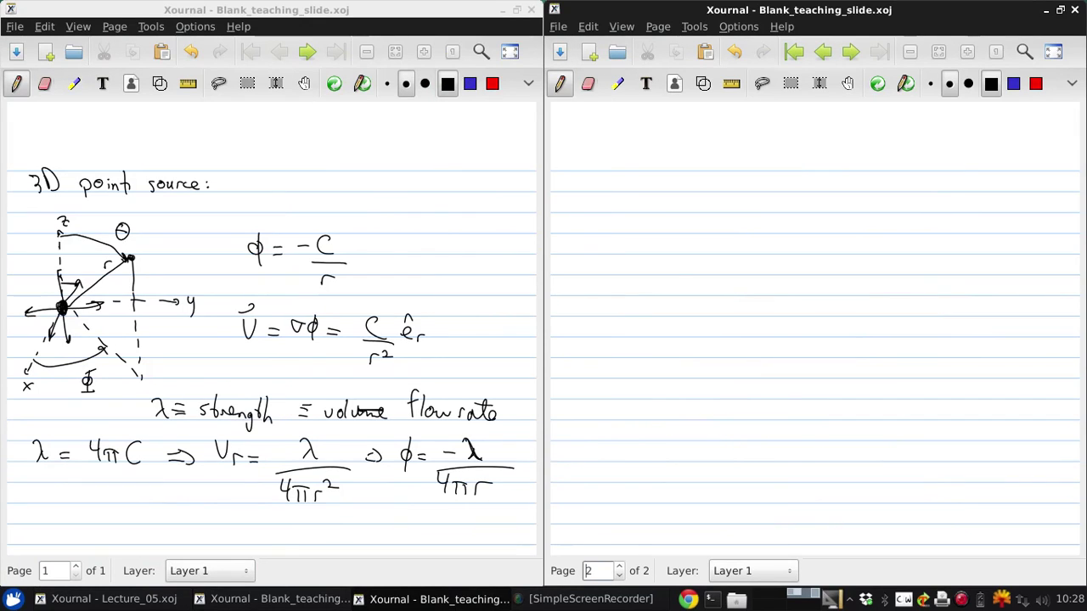
Write the underlined heading '3D doublet: same idea as 2D' at the top of page 2
left_click_drag(560, 172, 562, 194)
mouse_move(572, 171)
left_mouse_down()
mouse_move(577, 190)
mouse_move(626, 180)
mouse_move(670, 190)
left_mouse_up()
left_click_drag(666, 168, 675, 189)
left_click_drag(571, 207, 786, 191)
left_click(683, 183)
left_click(683, 193)
mouse_move(796, 184)
left_mouse_down()
mouse_move(802, 171)
mouse_move(821, 190)
left_mouse_up()
mouse_move(839, 180)
left_mouse_down()
mouse_move(840, 190)
mouse_move(877, 192)
left_mouse_up()
Finish the heading, then write ⇒ φ = −μ/4π below it, undoing a stray stroke
left_click_drag(878, 176, 888, 190)
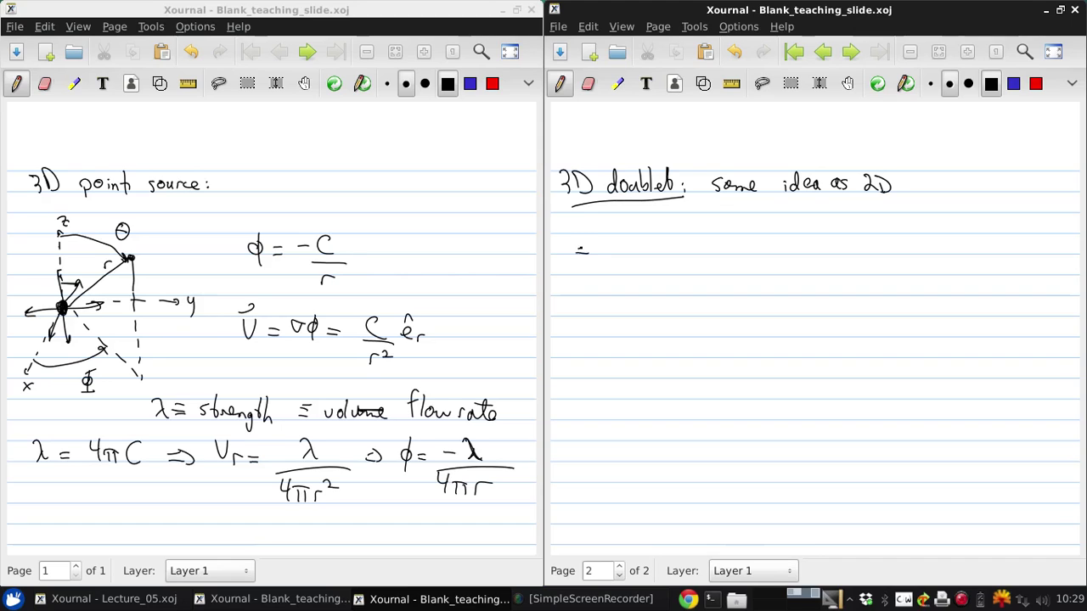
mouse_move(578, 243)
left_mouse_down()
mouse_move(580, 258)
mouse_move(621, 241)
mouse_move(625, 261)
mouse_move(654, 249)
left_mouse_up()
mouse_move(641, 243)
left_mouse_down()
mouse_move(710, 253)
mouse_move(686, 268)
mouse_move(708, 252)
mouse_move(720, 261)
mouse_move(683, 290)
left_mouse_up()
left_click(713, 231)
left_click(735, 52)
mouse_move(691, 277)
left_mouse_down()
mouse_move(691, 289)
mouse_move(749, 245)
left_mouse_up()
Add the cosθ/r² fraction to the potential formula
mouse_move(755, 253)
left_mouse_down()
mouse_move(763, 244)
mouse_move(755, 254)
left_mouse_up()
mouse_move(775, 241)
left_mouse_down()
mouse_move(768, 251)
mouse_move(775, 241)
left_mouse_up()
mouse_move(768, 246)
left_mouse_down()
mouse_move(789, 255)
mouse_move(763, 274)
left_mouse_up()
left_click(751, 266)
left_click_drag(764, 270, 776, 275)
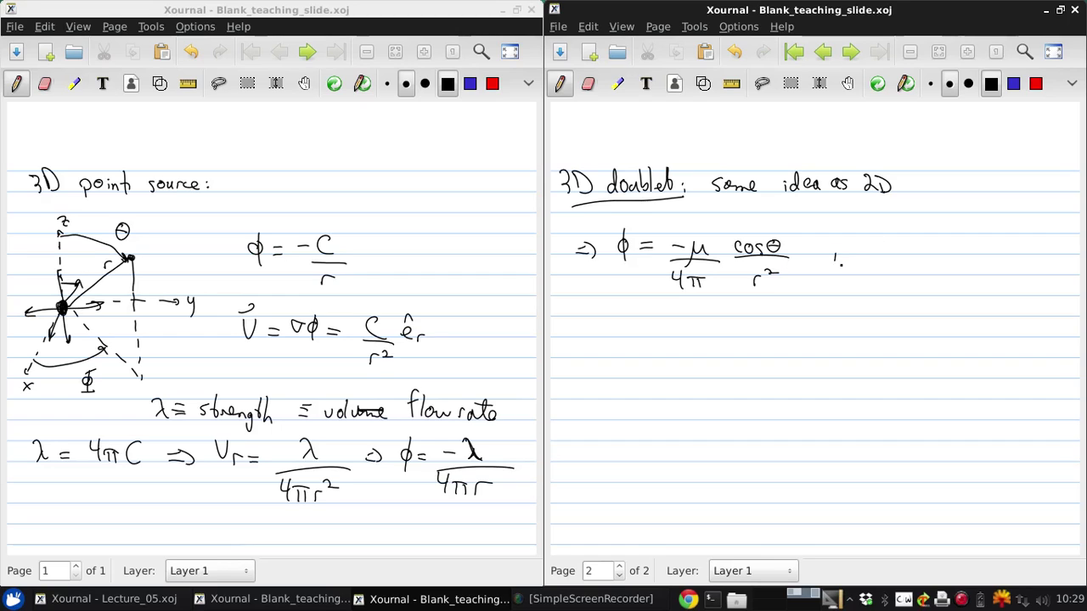
Write 'μ ≡ doublet strength' after the formula, undoing a misplaced μ
mouse_move(853, 267)
left_mouse_down()
mouse_move(865, 246)
mouse_move(890, 251)
left_mouse_up()
left_click(735, 52)
mouse_move(878, 258)
left_mouse_down()
mouse_move(891, 245)
mouse_move(907, 255)
left_mouse_up()
mouse_move(910, 235)
left_mouse_down()
mouse_move(912, 257)
mouse_move(917, 246)
mouse_move(933, 253)
left_mouse_up()
left_click_drag(934, 234, 945, 253)
left_click_drag(946, 250, 956, 253)
left_click_drag(951, 241, 977, 253)
mouse_move(990, 234)
left_mouse_down()
mouse_move(991, 253)
mouse_move(995, 245)
left_mouse_up()
left_click_drag(997, 252, 1014, 250)
mouse_move(1014, 251)
left_mouse_down()
mouse_move(1022, 247)
mouse_move(1026, 269)
mouse_move(1035, 258)
left_mouse_up()
left_click_drag(1029, 245, 1055, 257)
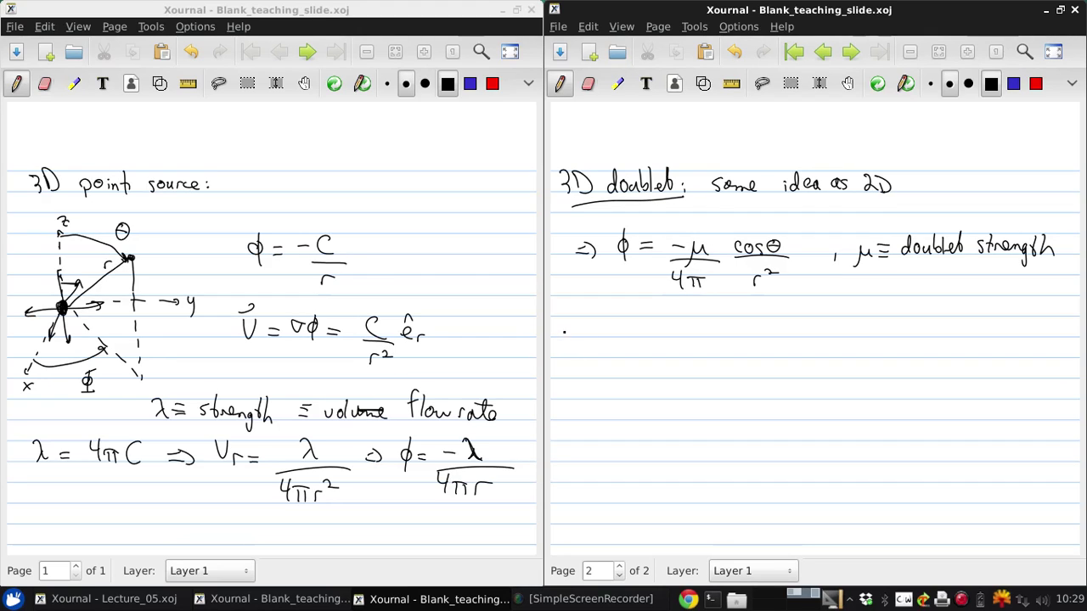
Write V = ∇φ = μ/2π · cosθ/r³ ê_r below the potential
left_click_drag(565, 319, 581, 310)
left_click_drag(591, 331, 605, 335)
mouse_move(611, 326)
left_mouse_down()
mouse_move(641, 327)
mouse_move(635, 344)
mouse_move(668, 340)
left_mouse_up()
left_click(652, 337)
mouse_move(653, 334)
left_mouse_down()
mouse_move(704, 329)
mouse_move(723, 338)
mouse_move(697, 358)
mouse_move(711, 357)
left_mouse_up()
left_click_drag(750, 325, 746, 332)
mouse_move(754, 326)
left_mouse_down()
mouse_move(785, 340)
mouse_move(758, 353)
mouse_move(766, 357)
mouse_move(805, 342)
left_mouse_up()
mouse_move(811, 343)
left_mouse_down()
mouse_move(821, 338)
mouse_move(809, 323)
mouse_move(843, 341)
mouse_move(880, 325)
mouse_move(896, 338)
mouse_move(871, 360)
left_mouse_up()
Append the + μ/4π · sinθ/r³ ê_θ + 0 ê_Φ terms
mouse_move(869, 349)
left_mouse_down()
mouse_move(870, 366)
mouse_move(882, 367)
left_mouse_up()
mouse_move(871, 356)
left_mouse_down()
mouse_move(888, 359)
mouse_move(909, 335)
left_mouse_up()
left_click_drag(922, 330, 945, 328)
mouse_move(912, 343)
left_mouse_down()
mouse_move(961, 343)
mouse_move(938, 361)
left_mouse_up()
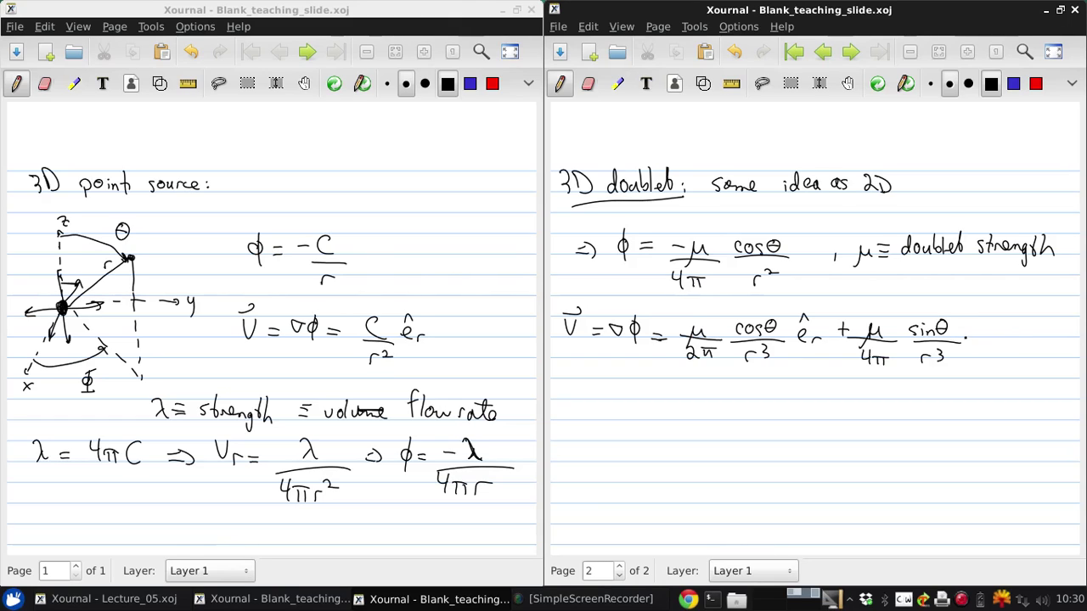
mouse_move(966, 338)
left_mouse_down()
mouse_move(978, 345)
mouse_move(973, 324)
mouse_move(1010, 332)
left_mouse_up()
mouse_move(1004, 325)
left_mouse_down()
mouse_move(1004, 340)
mouse_move(1027, 322)
mouse_move(1053, 348)
mouse_move(1050, 321)
left_mouse_up()
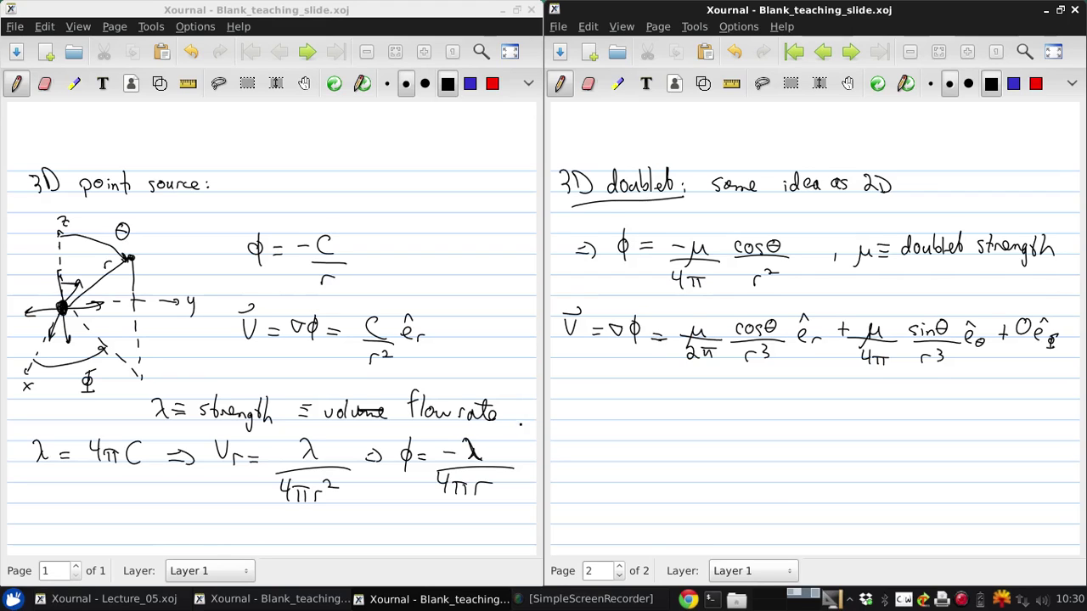
Circle both r³ denominators in red, then return to black ink
left_click(1035, 83)
mouse_move(761, 341)
left_mouse_down()
mouse_move(732, 373)
mouse_move(769, 329)
left_mouse_up()
left_click_drag(948, 338, 943, 323)
left_click(991, 83)
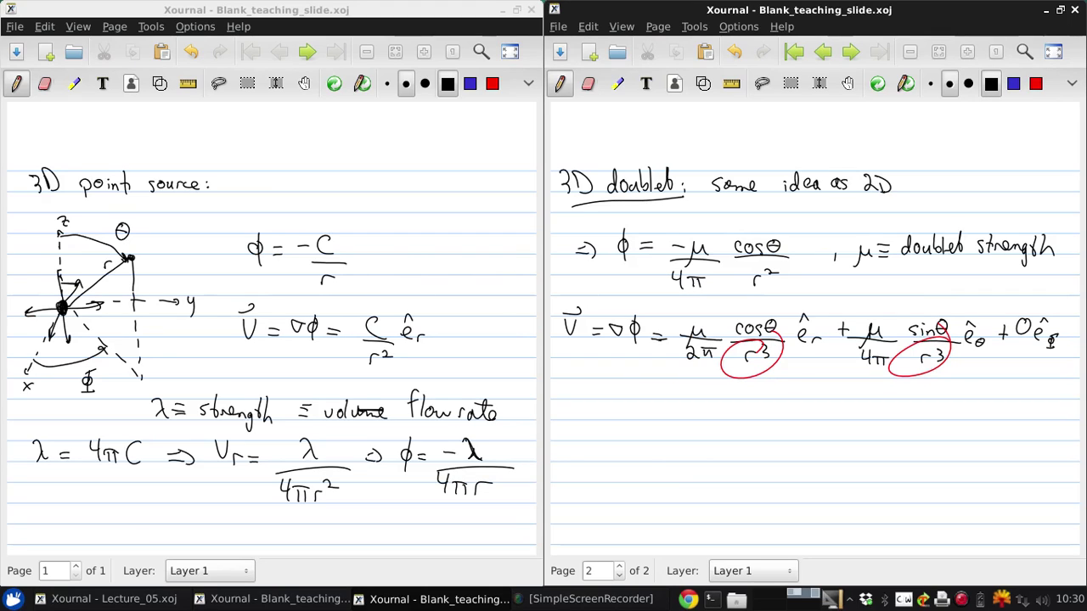
Write the label 'Streamlines:' below the velocity equation
mouse_move(572, 395)
left_mouse_down()
mouse_move(561, 411)
mouse_move(578, 411)
left_mouse_up()
left_click(585, 411)
left_click_drag(572, 401, 664, 416)
left_click(668, 409)
left_click(667, 415)
Draw labelled x, y, z axes with a dashed line and the Φ angle arc
mouse_move(730, 463)
left_mouse_down()
mouse_move(688, 521)
mouse_move(690, 536)
left_mouse_up()
left_click_drag(729, 463, 809, 467)
left_click_drag(819, 465, 820, 482)
left_click_drag(728, 463, 725, 397)
left_click_drag(721, 400, 744, 399)
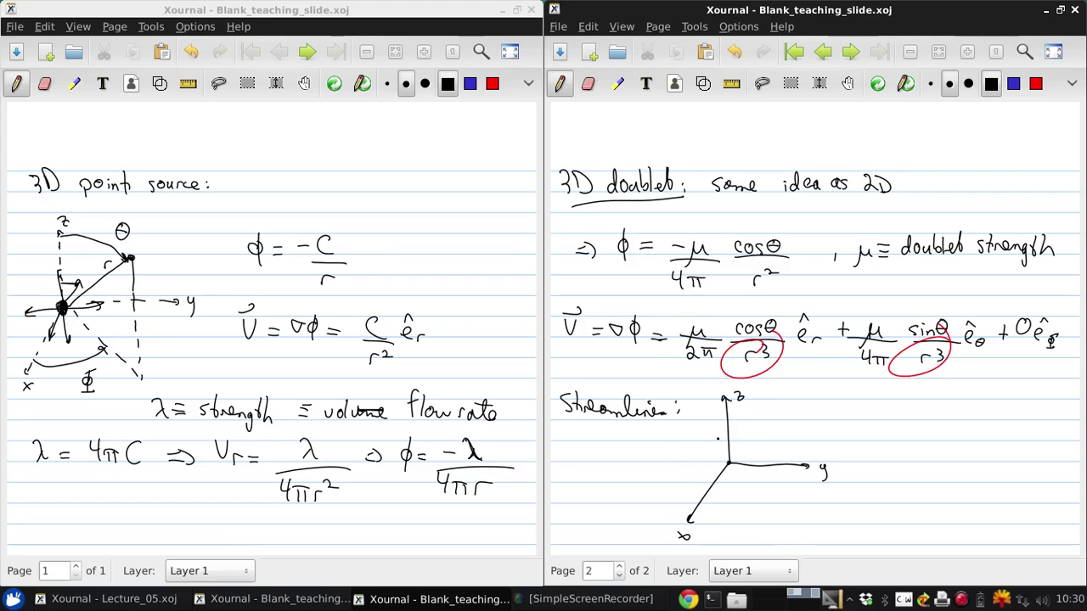
left_click_drag(752, 483, 765, 493)
left_click_drag(777, 503, 784, 512)
mouse_move(694, 515)
left_mouse_down()
mouse_move(728, 518)
mouse_move(769, 501)
mouse_move(751, 539)
left_mouse_up()
left_click_drag(747, 522, 758, 520)
Thicken the z axis into the μ arrow and draw nested streamline loops with arrows
mouse_move(728, 461)
left_mouse_down()
mouse_move(730, 415)
mouse_move(731, 467)
left_mouse_up()
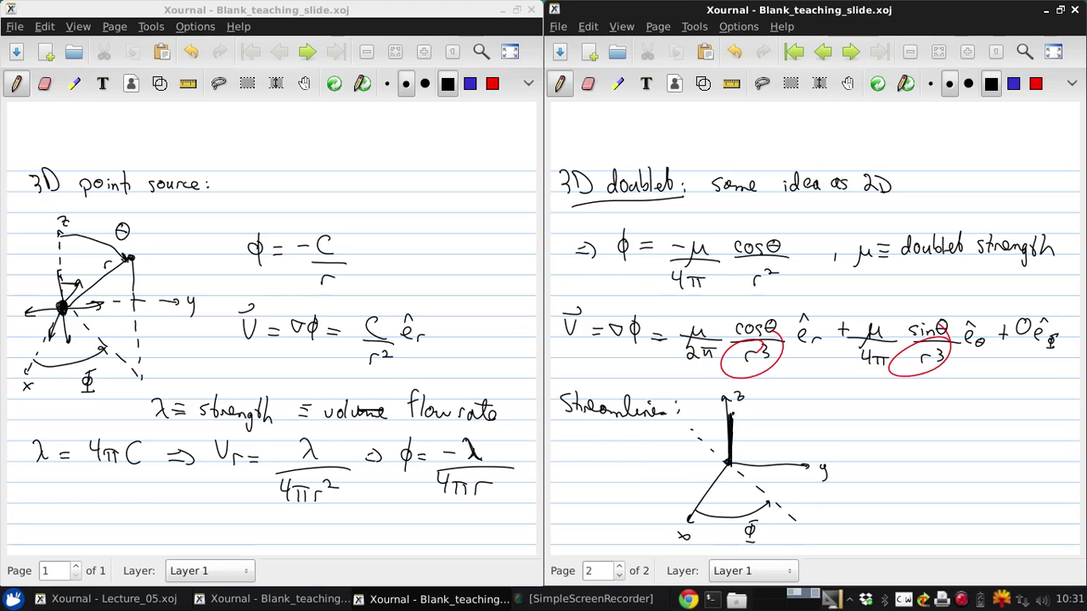
left_click_drag(722, 425, 759, 406)
mouse_move(720, 450)
left_mouse_down()
mouse_move(714, 469)
mouse_move(729, 469)
mouse_move(718, 484)
mouse_move(730, 476)
left_mouse_up()
mouse_move(727, 423)
left_mouse_down()
mouse_move(680, 476)
mouse_move(734, 501)
mouse_move(703, 485)
mouse_move(689, 495)
left_mouse_up()
left_click_drag(734, 453, 751, 483)
mouse_move(735, 433)
left_mouse_down()
mouse_move(786, 472)
mouse_move(731, 501)
left_mouse_up()
mouse_move(760, 449)
left_mouse_down()
mouse_move(765, 459)
mouse_move(782, 446)
left_mouse_up()
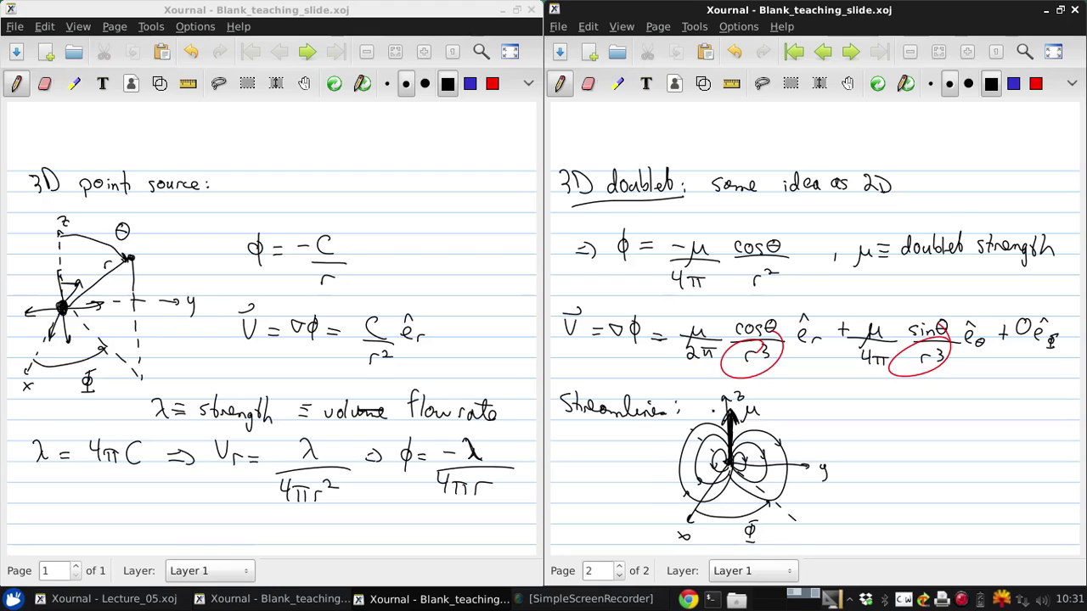
Enclose the sketch in a blue ellipse, then return to black ink
left_click(1013, 83)
mouse_move(670, 493)
left_mouse_down()
mouse_move(777, 511)
mouse_move(666, 489)
left_mouse_up()
left_click(991, 84)
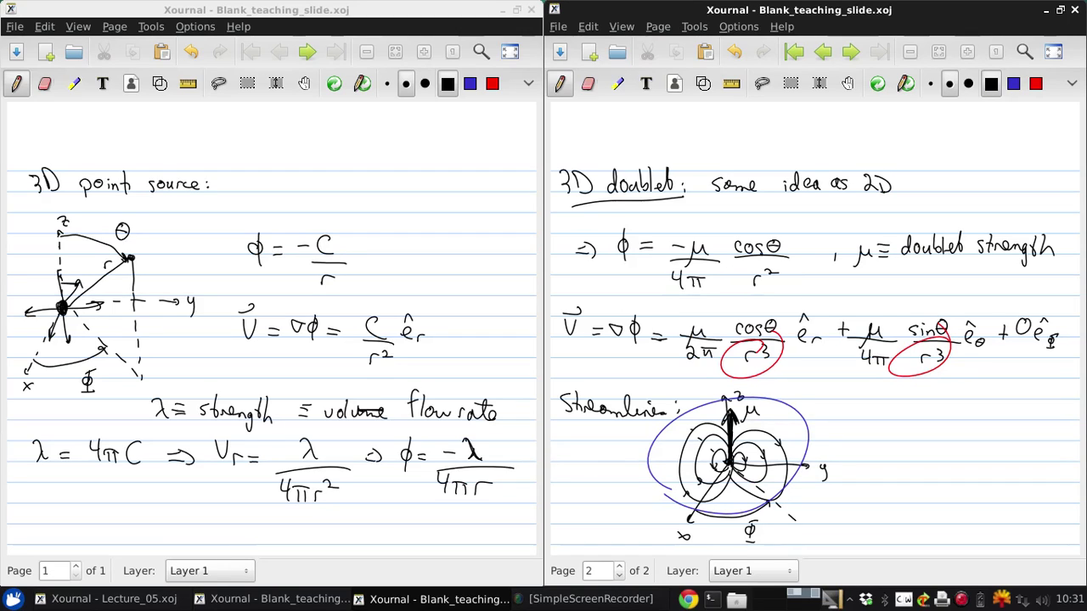
Write '→ axisymmetric flow' right of the streamline sketch, undoing one stray stroke
left_click_drag(835, 416, 852, 421)
left_click_drag(882, 412, 880, 421)
left_click_drag(883, 410, 894, 420)
mouse_move(893, 409)
left_mouse_down()
mouse_move(883, 419)
mouse_move(922, 418)
mouse_move(926, 431)
mouse_move(943, 415)
left_mouse_up()
mouse_move(948, 418)
left_mouse_down()
mouse_move(948, 454)
mouse_move(964, 411)
mouse_move(943, 420)
mouse_move(961, 419)
left_mouse_up()
left_click(734, 52)
left_click_drag(949, 413, 958, 411)
mouse_move(957, 420)
left_mouse_down()
mouse_move(970, 407)
mouse_move(1010, 422)
left_mouse_up()
left_click_drag(1006, 408, 1019, 407)
mouse_move(1024, 398)
left_mouse_down()
mouse_move(1024, 421)
mouse_move(1065, 412)
left_mouse_up()
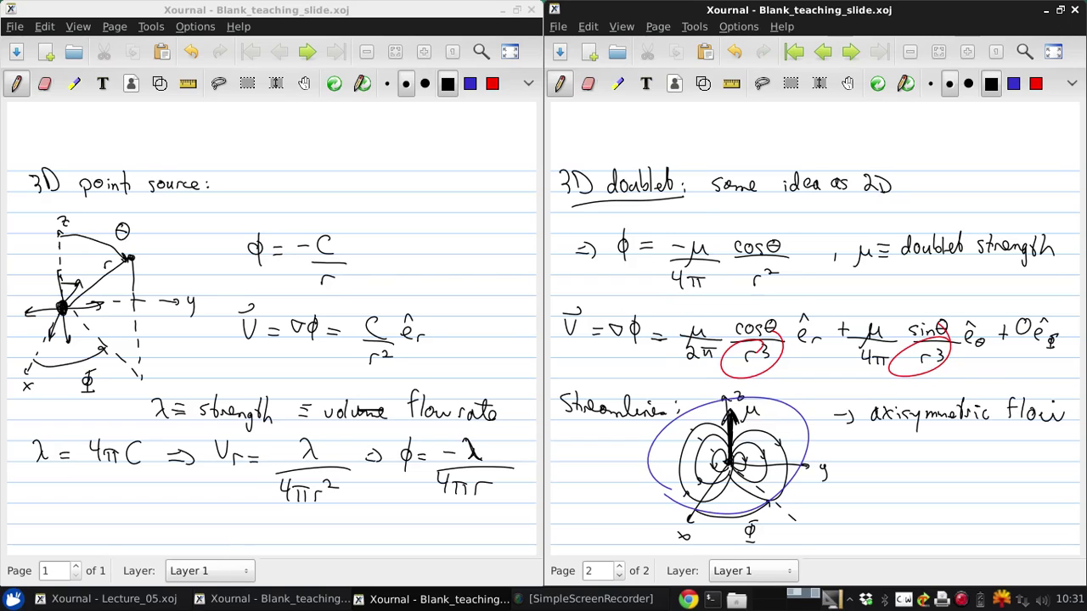